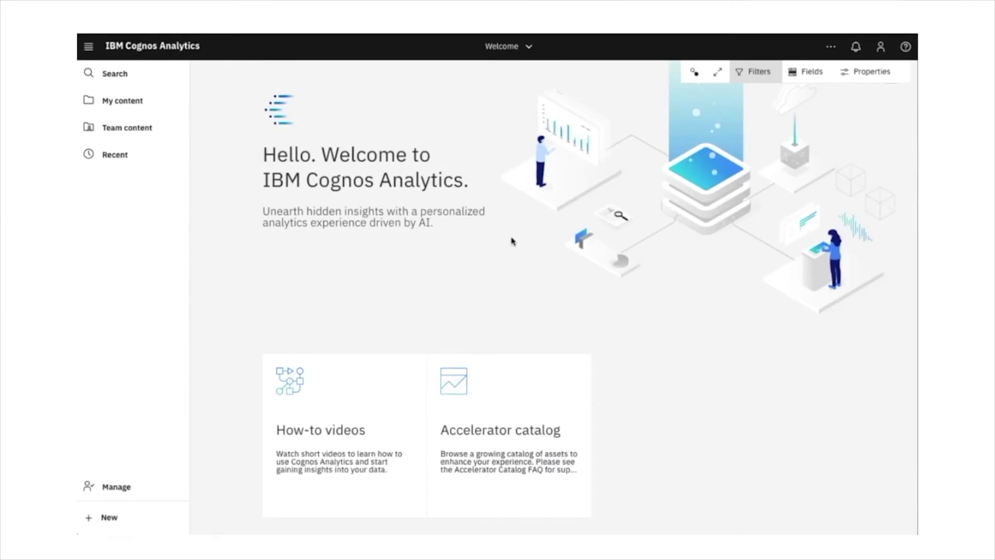
- Return to the new unsaved dashboard and open the Assistant panel
left_click(522, 49)
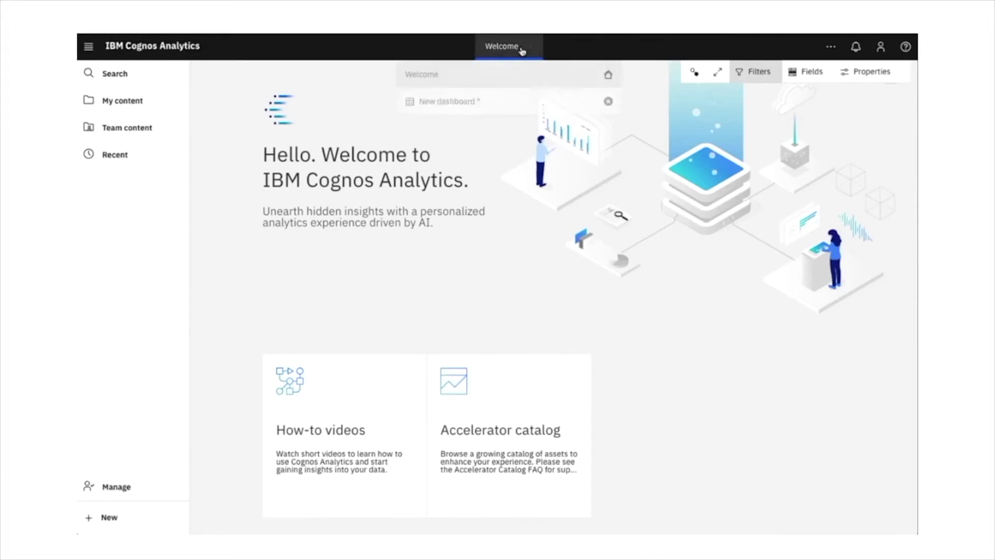
left_click(522, 103)
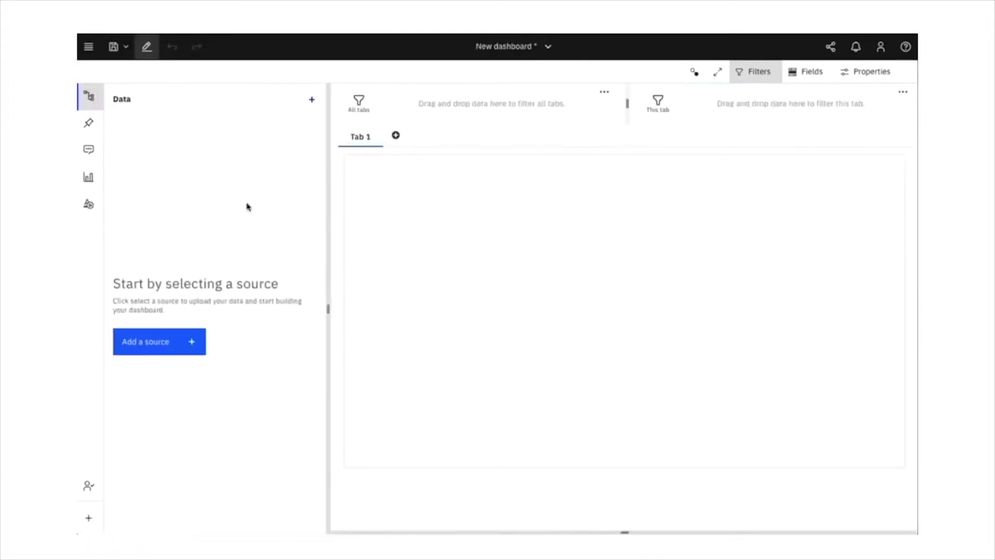
left_click(89, 153)
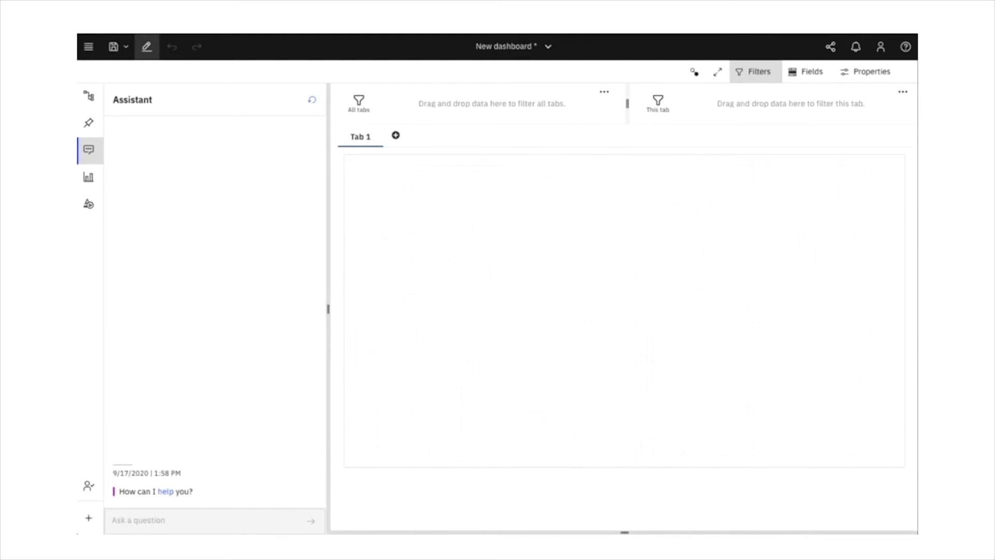
- Ask the assistant 'show fraud by brand' to get an Amex/Mastercard/Visa column chart
left_click(244, 526)
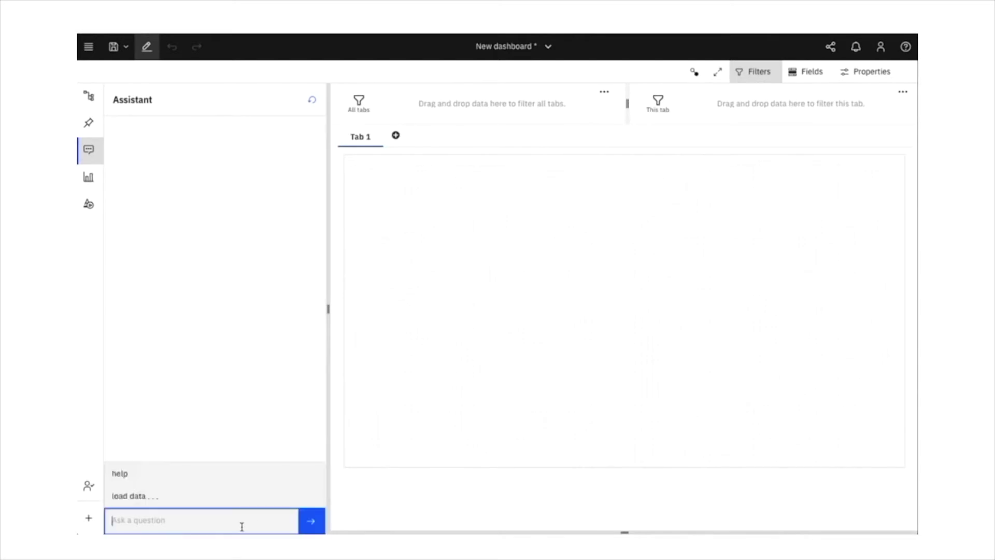
type("show t")
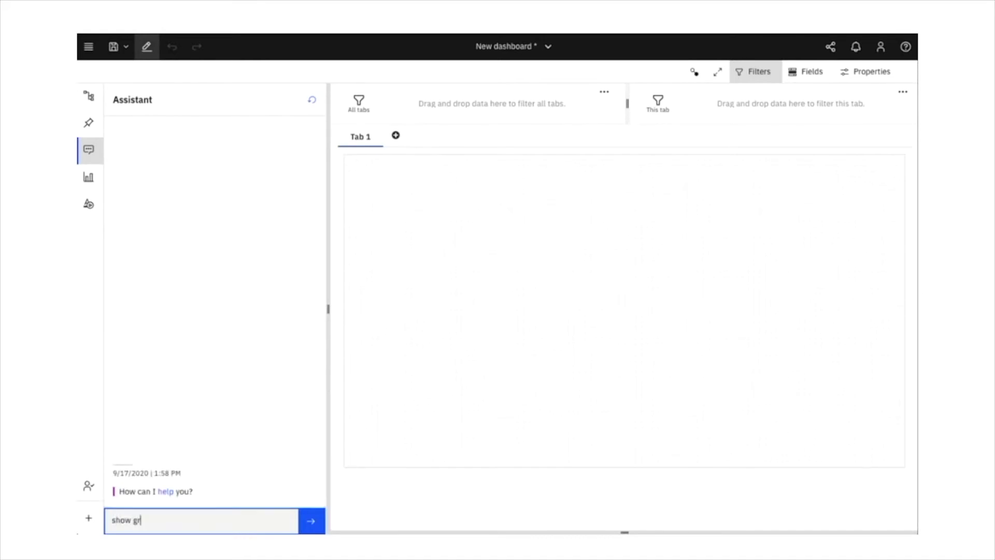
type("ru")
key("BackSpace")
key("BackSpace")
key("BackSpace")
type("frau")
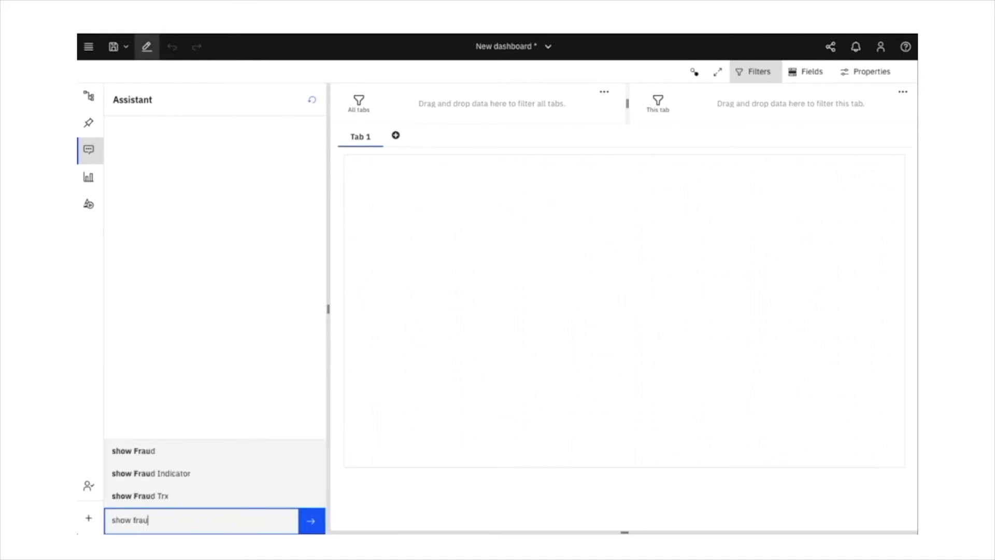
type("d by brand")
key("Return")
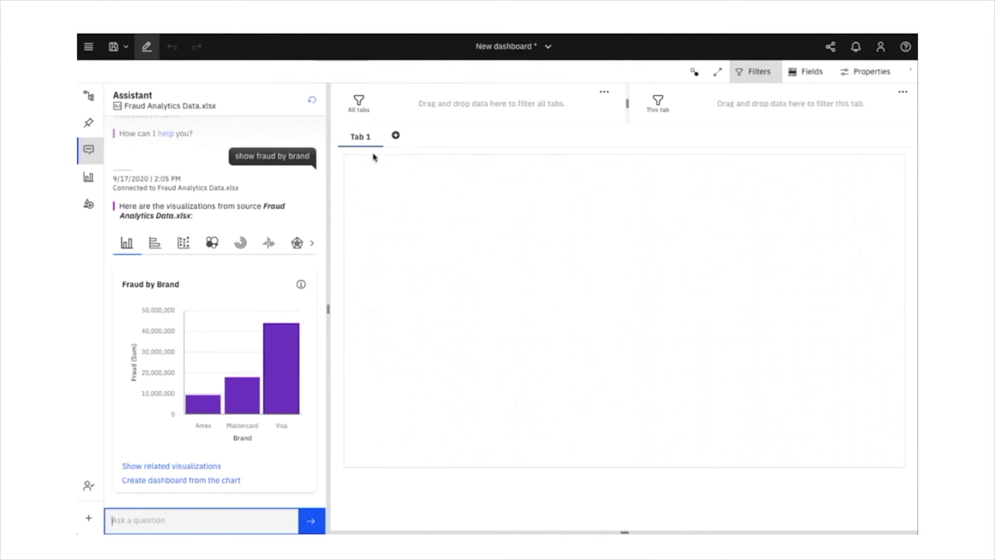
left_click(357, 140)
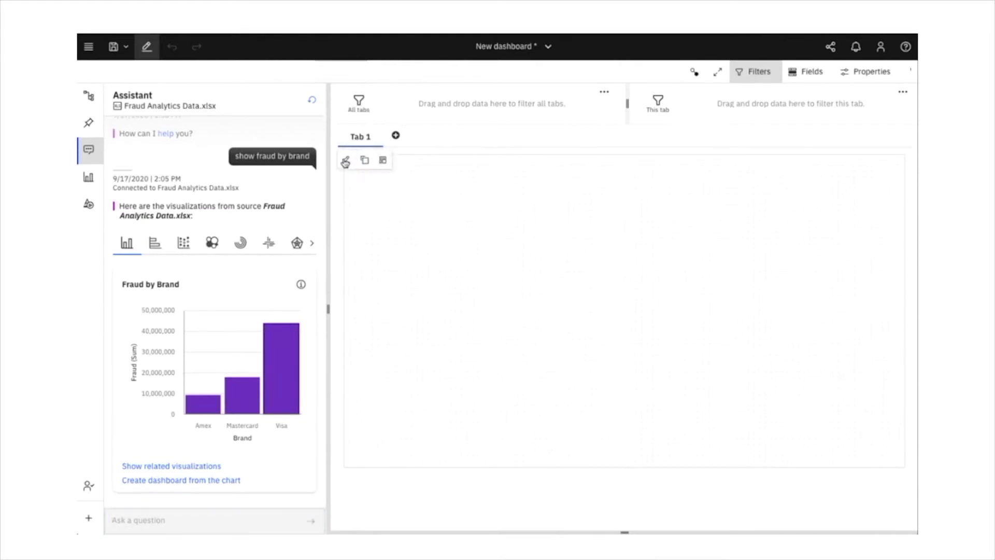
- Rename Tab 1 to 'Targets of Fraud' and place Fraud by Brand at its top-left
left_click(346, 159)
type("Ta")
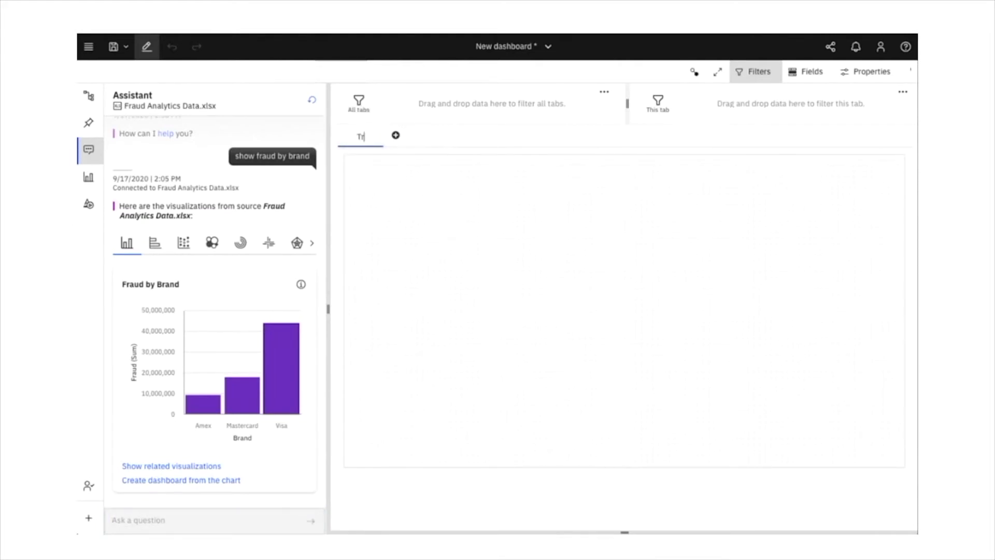
type("rgets of Fra")
type("ud")
key("Return")
left_click_drag(223, 288, 353, 162)
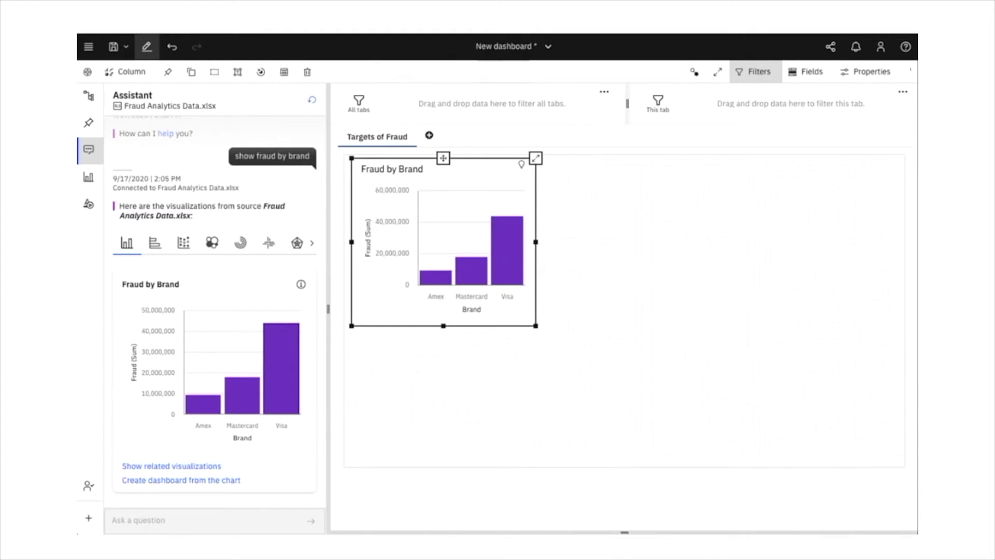
- Ask 'show fraud by loyalty' and place the Fraud by Loyalty Level chart beside Fraud by Brand
left_click(230, 522)
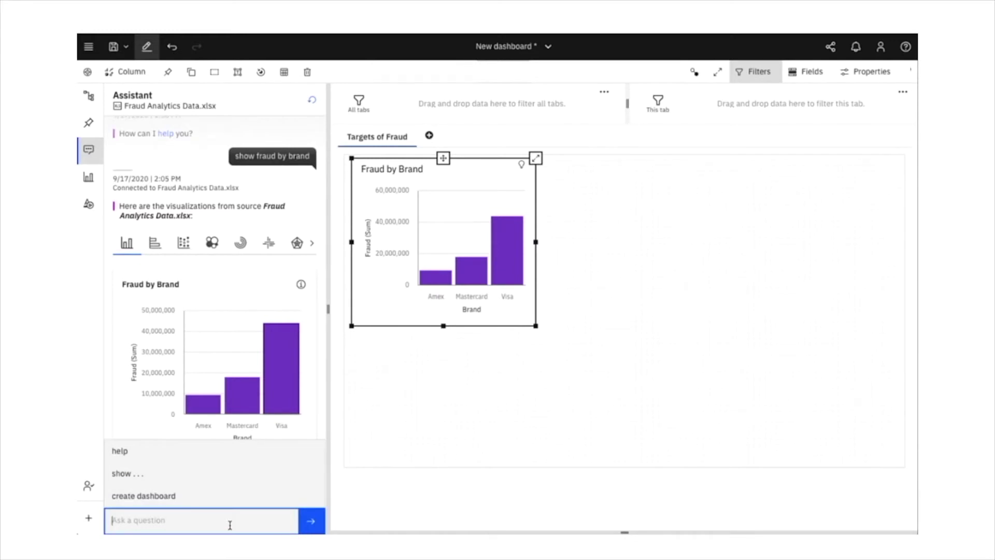
type("show f")
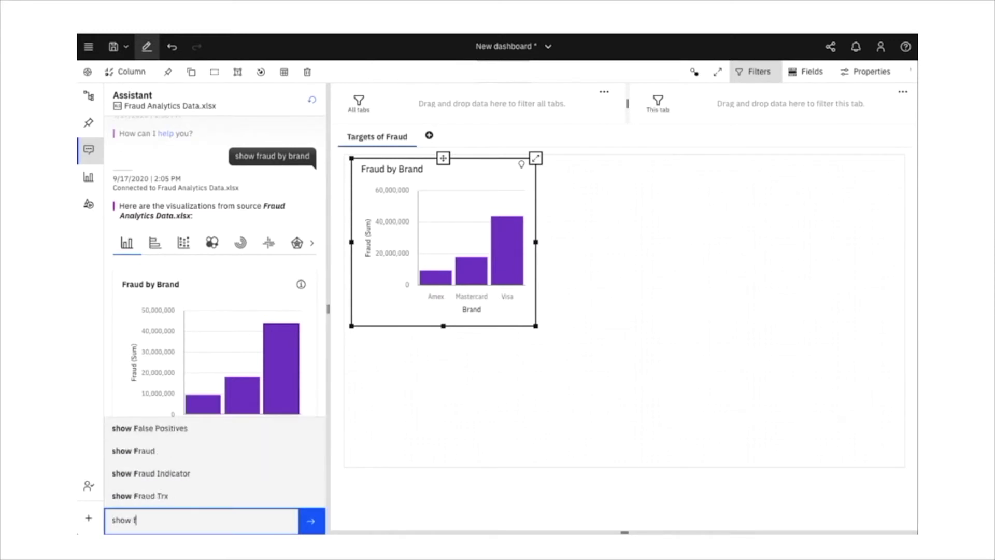
type("raud by l")
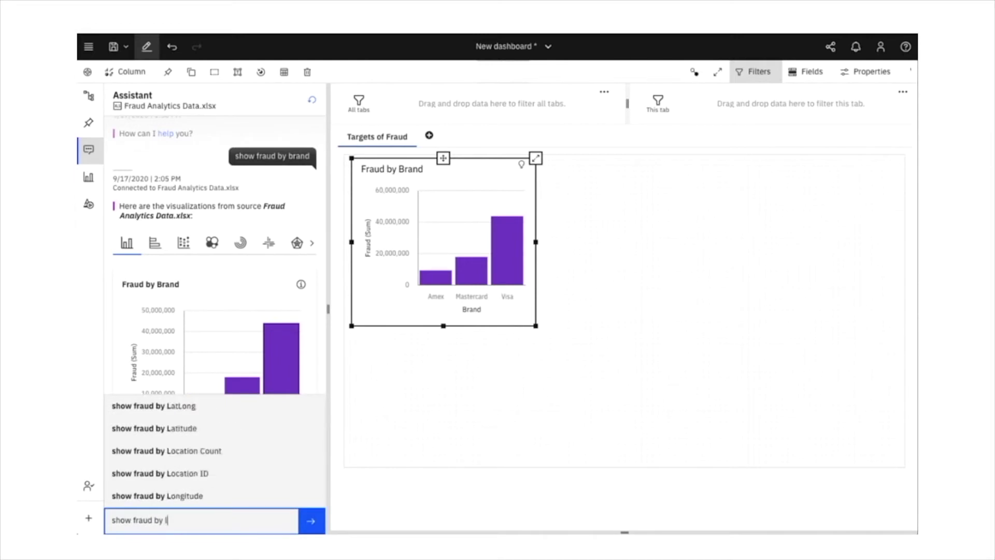
type("oyrlty")
key("Return")
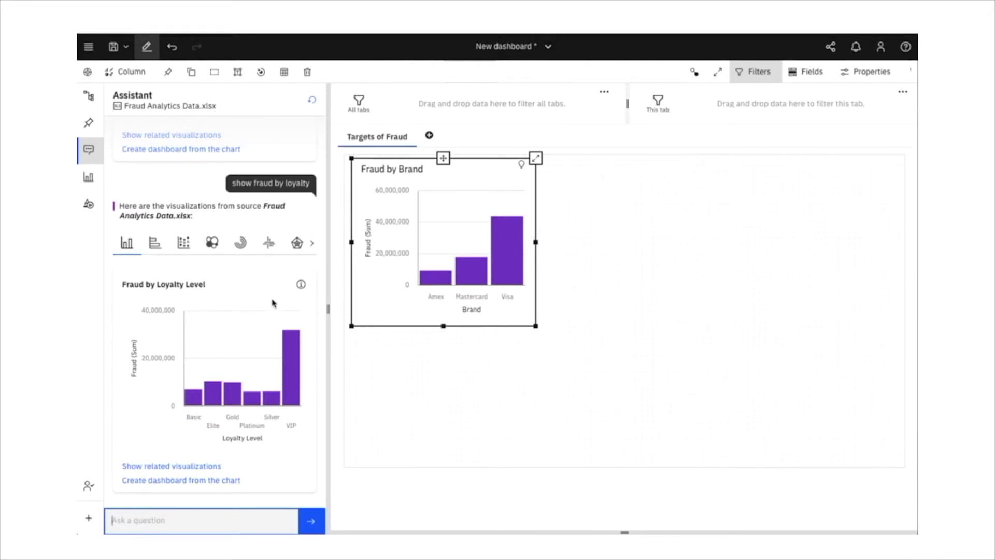
left_click(300, 286)
left_click_drag(292, 453, 539, 161)
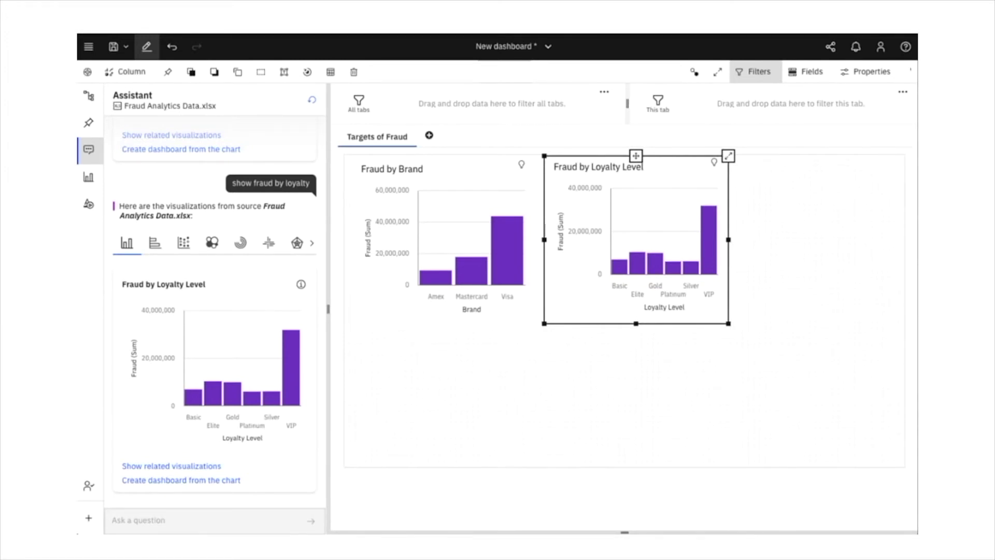
- Ask the assistant 'show fraud by loyalty for visa'
left_click(174, 516)
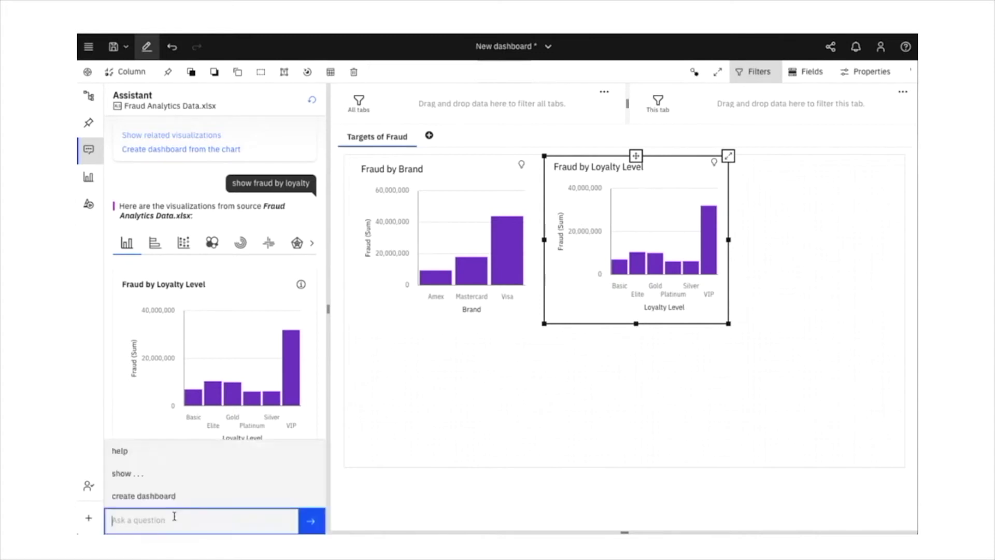
type("show fraud by loyalty")
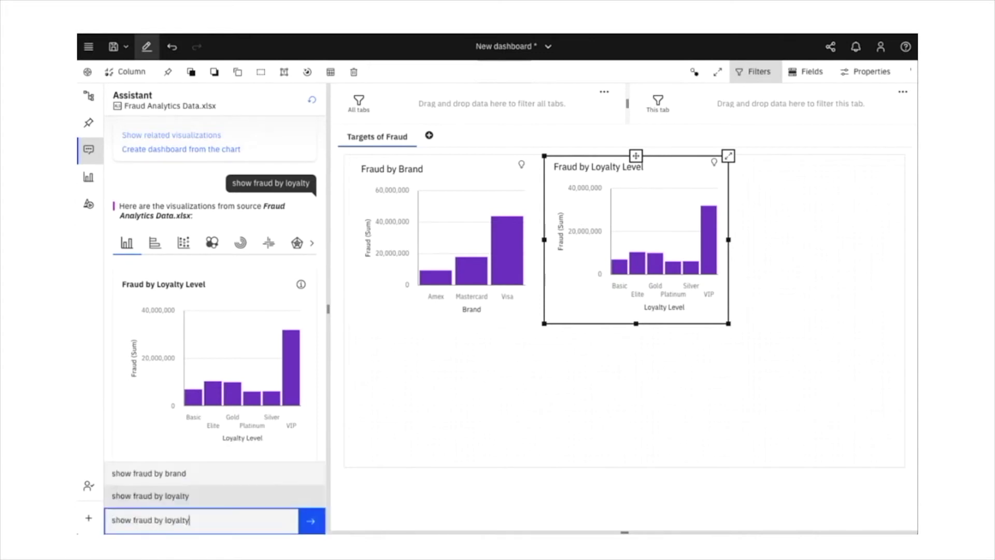
type(" for")
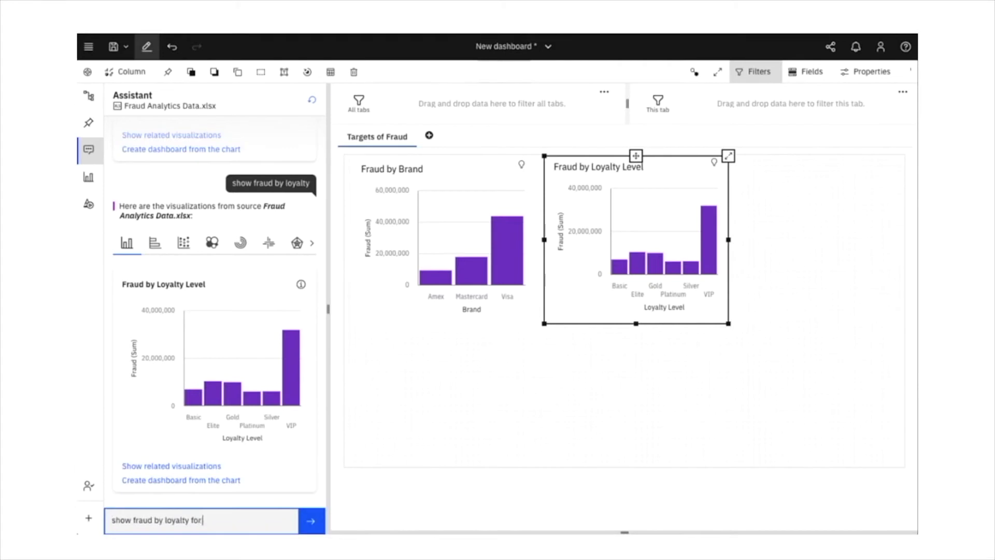
type(" visa")
key("Return")
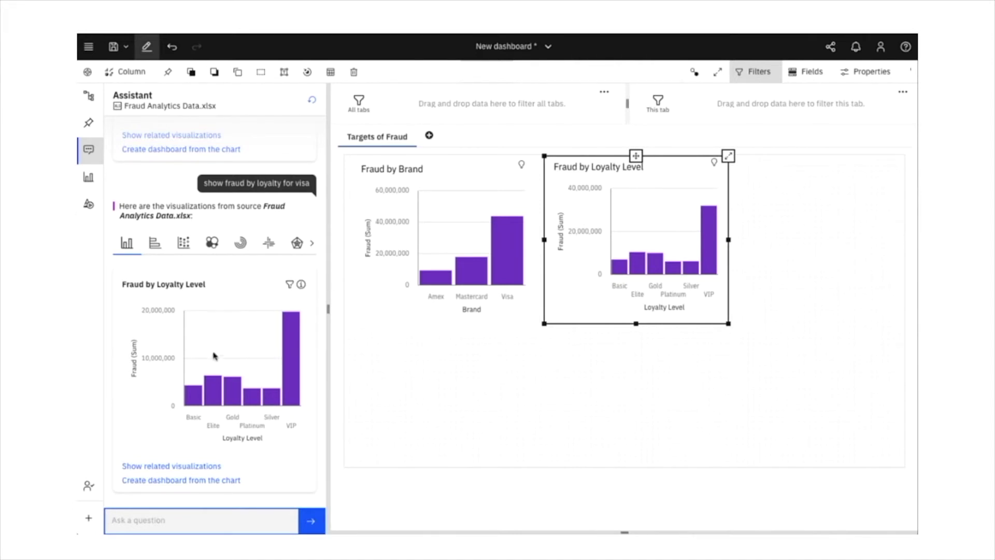
- Replace the unfiltered loyalty chart with the Visa-only loyalty chart beside Fraud by Brand
left_click(577, 309)
key("Delete")
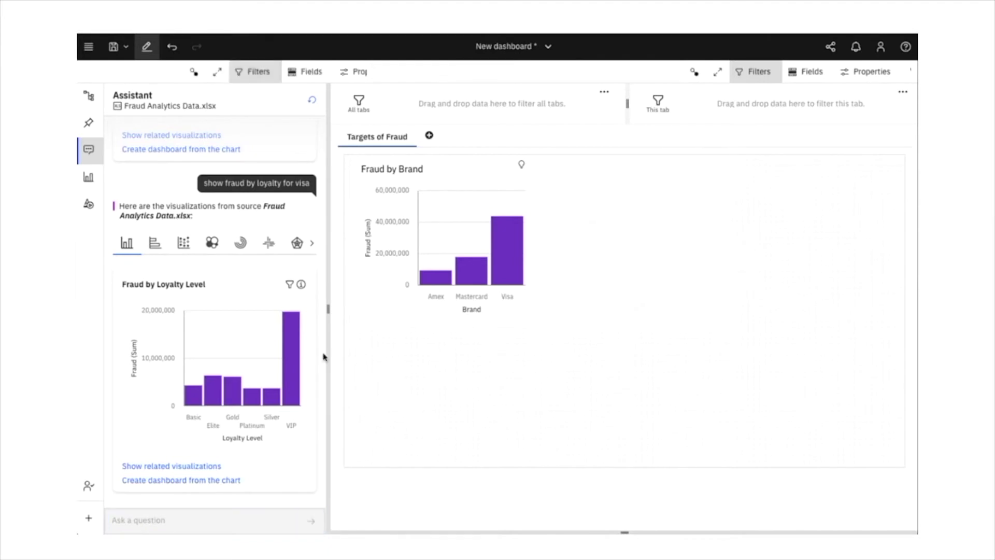
mouse_move(240, 288)
left_mouse_down()
mouse_move(457, 258)
mouse_move(543, 157)
left_mouse_up()
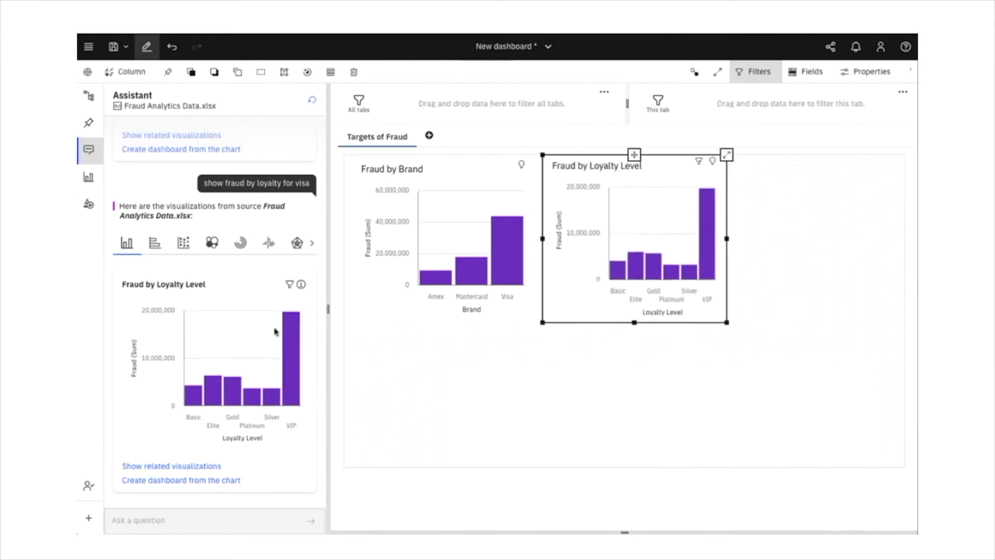
scroll(266, 327, "up", 3)
scroll(266, 327, "up", 3)
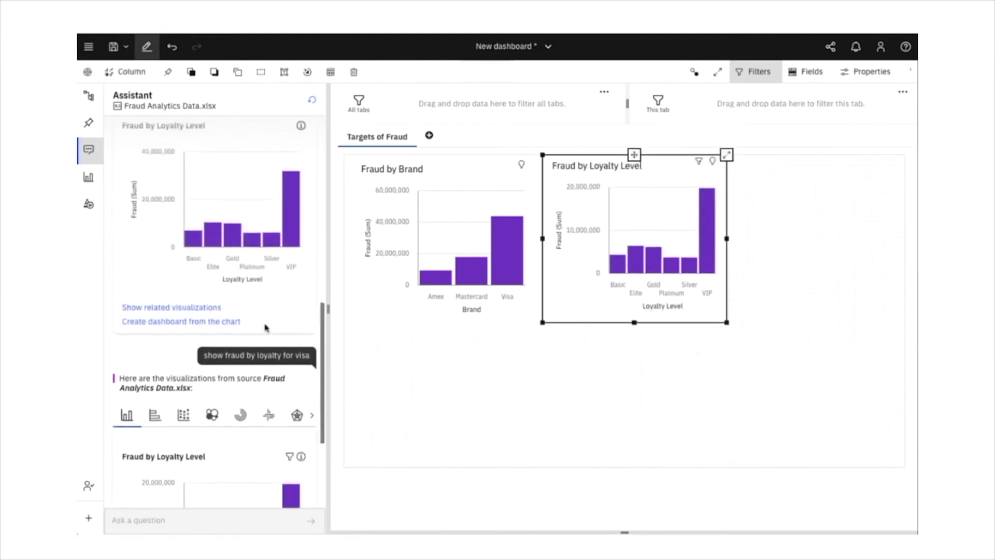
scroll(266, 328, "up", 3)
scroll(266, 328, "up", 3)
scroll(266, 328, "up", 3)
scroll(265, 328, "up", 2)
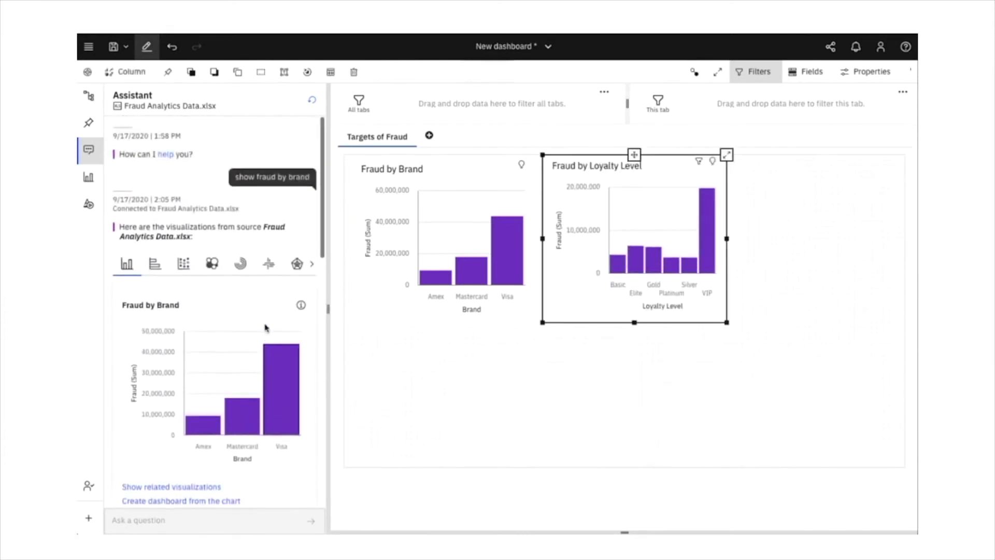
scroll(266, 327, "down", 2)
scroll(266, 328, "down", 4)
scroll(266, 327, "down", 3)
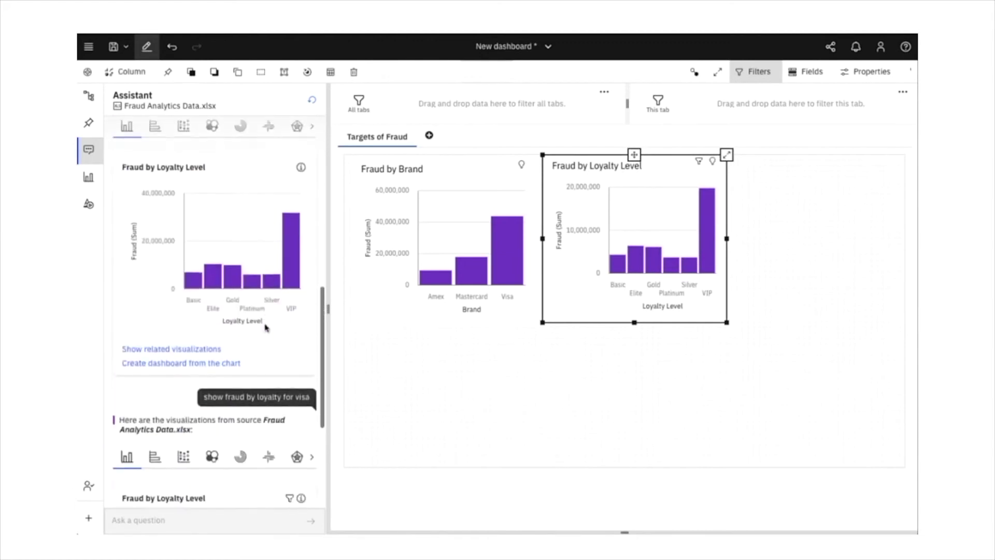
scroll(266, 328, "down", 3)
scroll(266, 326, "up", 1)
scroll(265, 328, "up", 1)
scroll(265, 328, "up", 1)
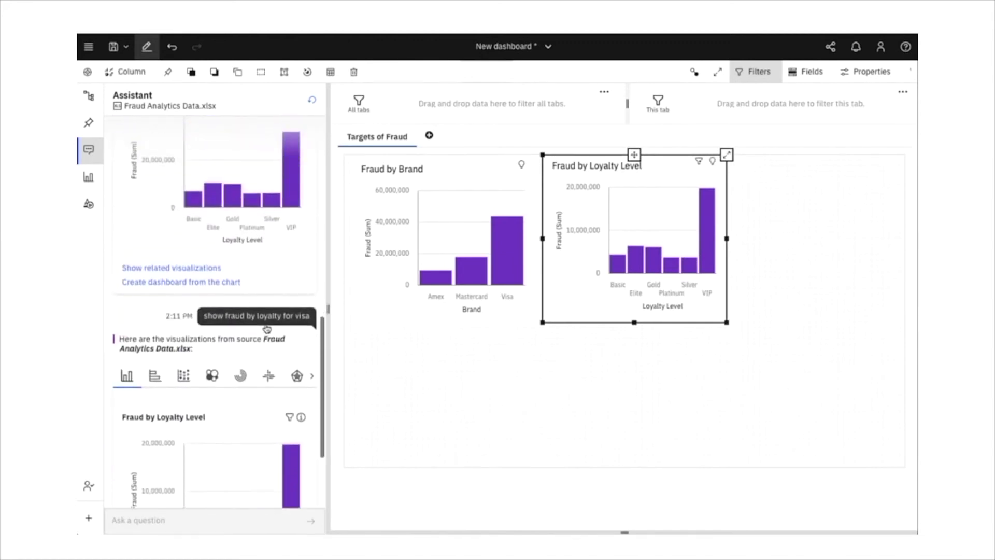
scroll(267, 244, "down", 3)
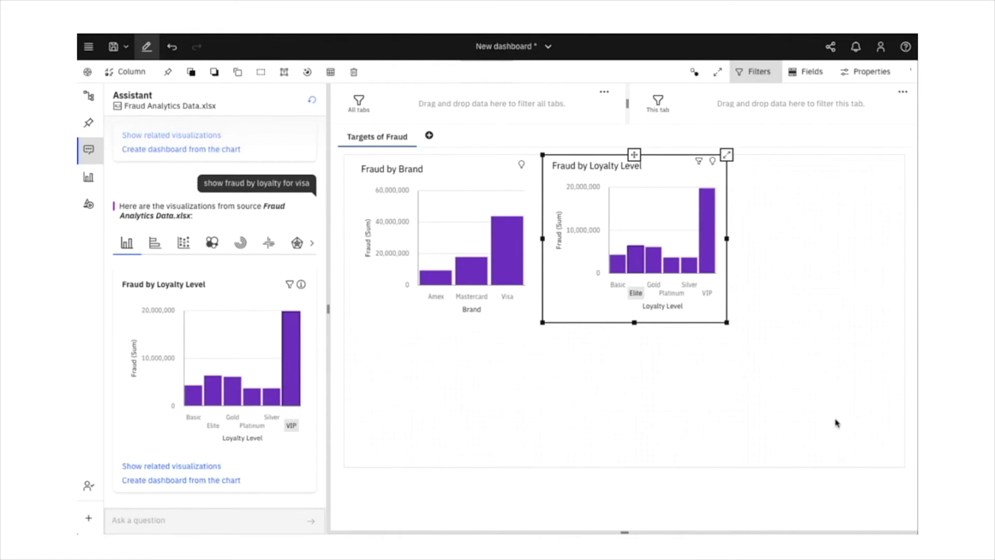
- Ask 'what is fraud by gender for visa and for vip' and check the Female bar value
left_click(233, 524)
type("what ")
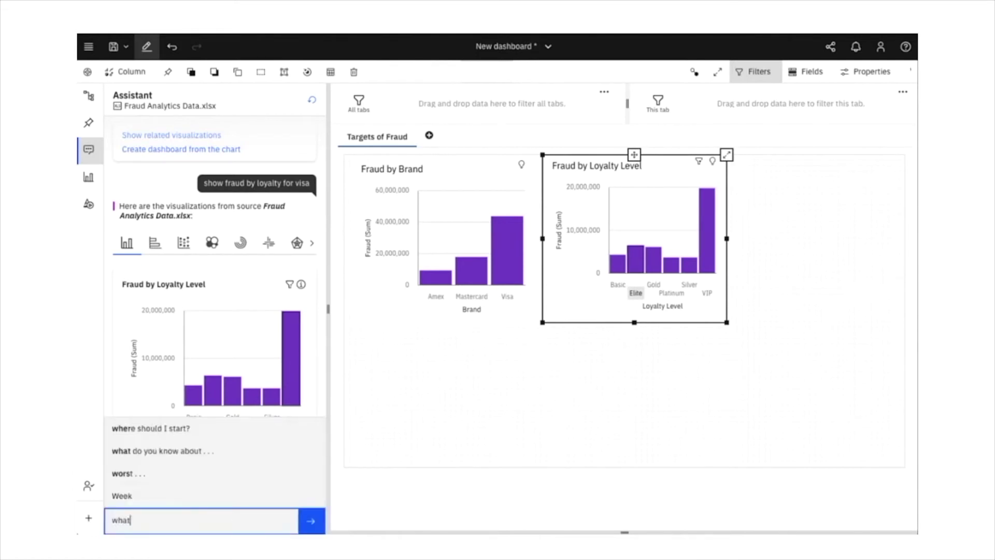
type("is fraud")
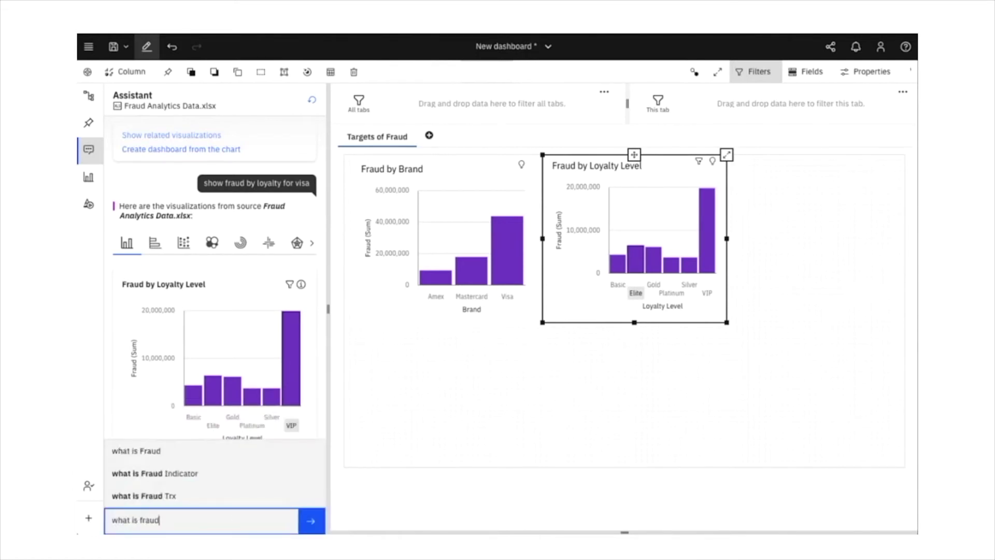
type(" by geneer")
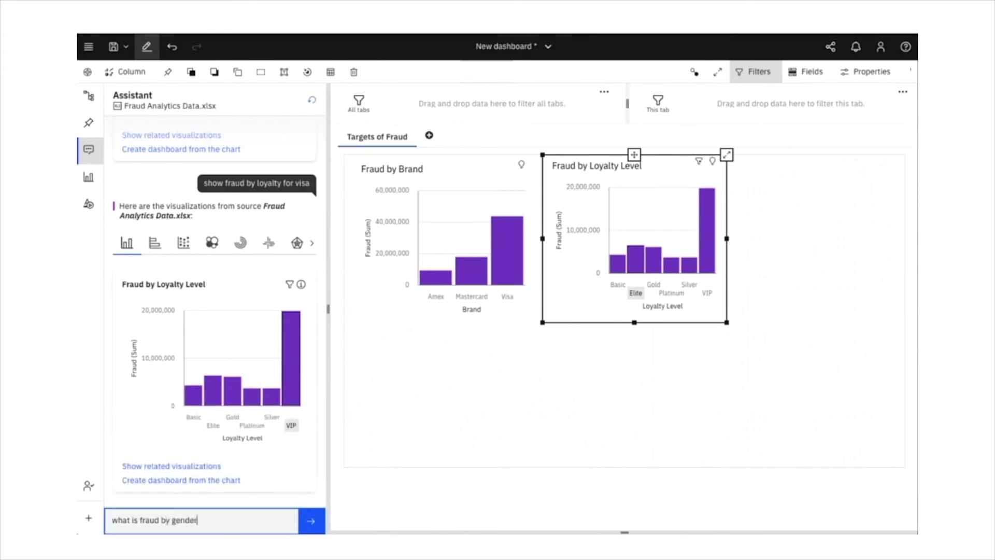
type(" for visa")
type(" and for")
type(" vip")
key("Return")
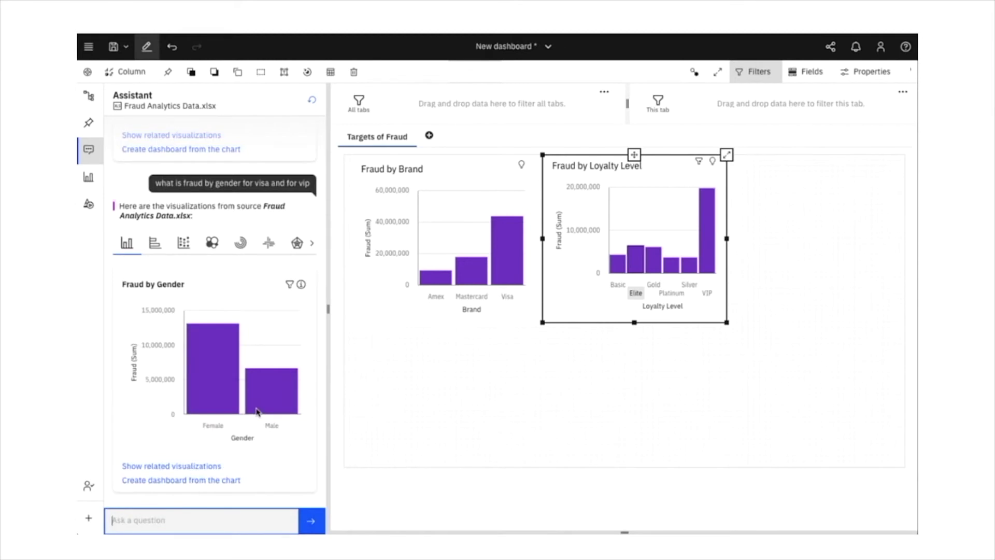
left_click(212, 401)
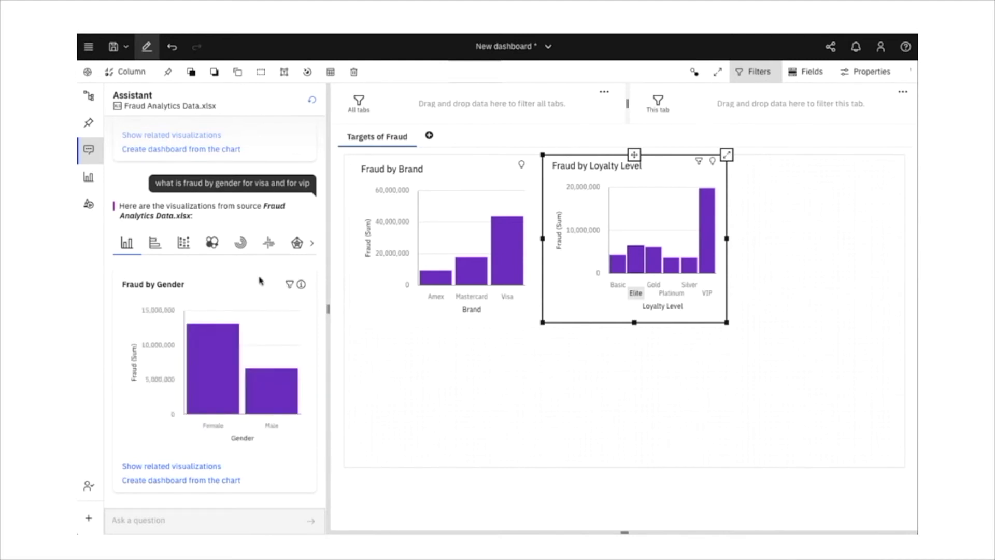
left_click_drag(252, 281, 732, 157)
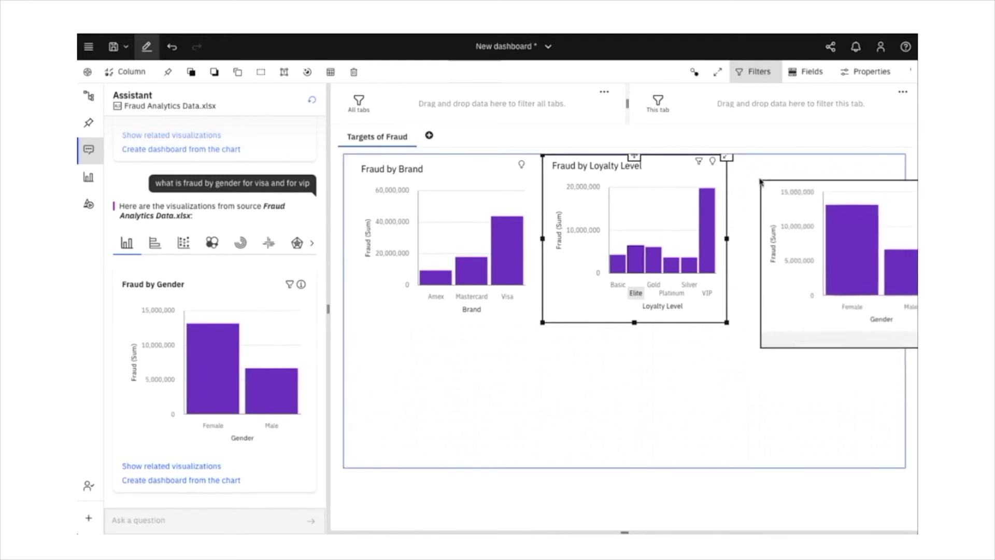
- Drop the Fraud by Gender chart right of the loyalty chart, completing the three-chart row
left_click_drag(733, 157, 803, 322)
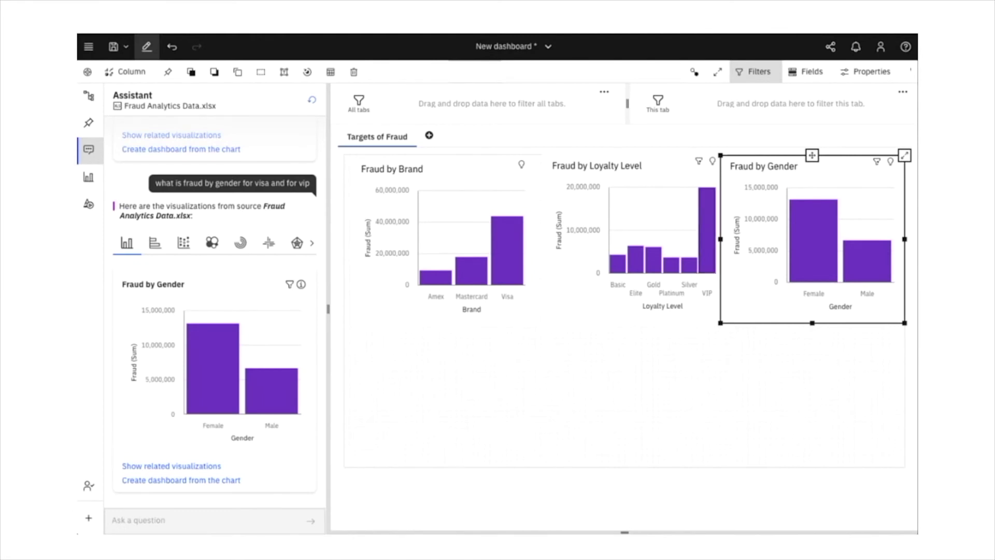
left_click(429, 141)
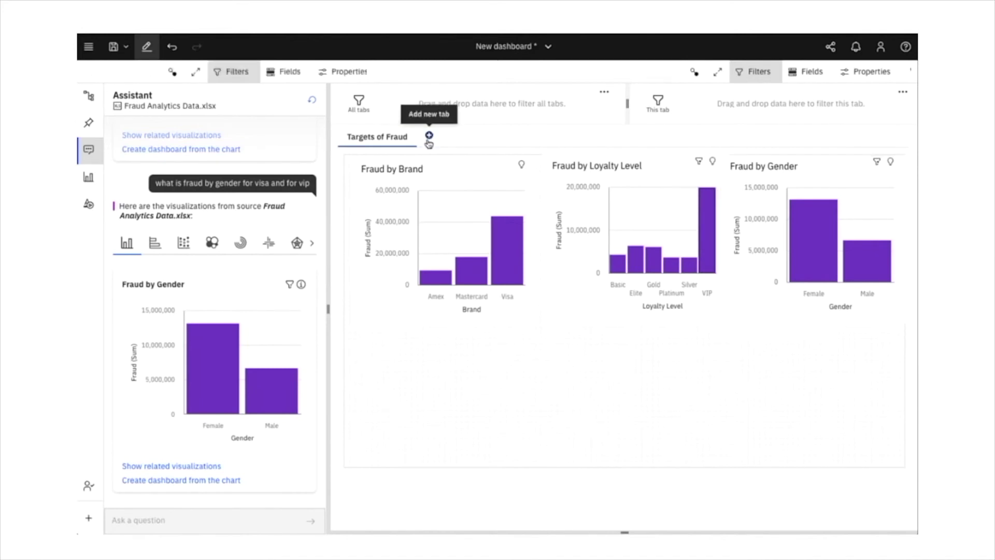
- Create a single-panel tab and name it 'Investigators of Fraud'
left_click(429, 136)
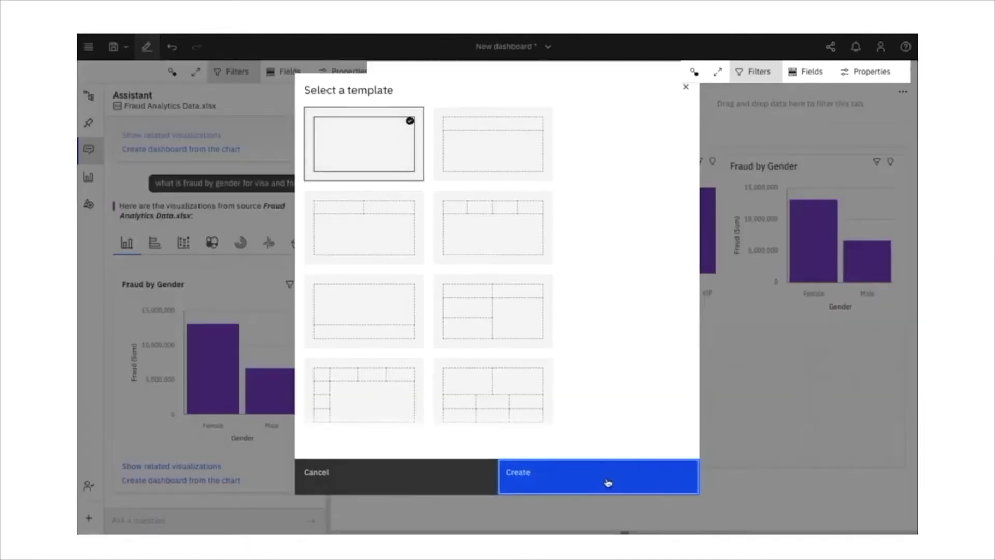
left_click(608, 482)
left_click(442, 137)
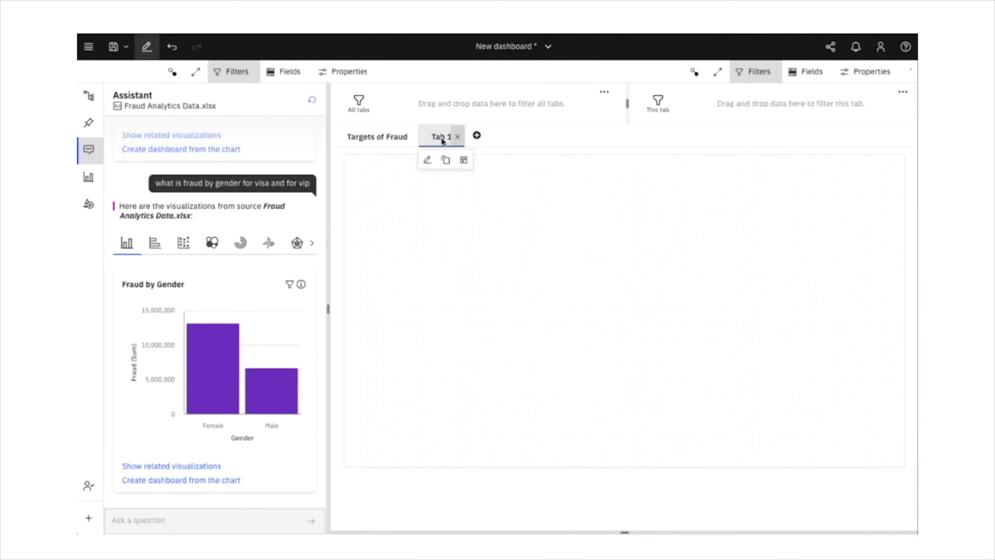
left_click(427, 159)
type("In")
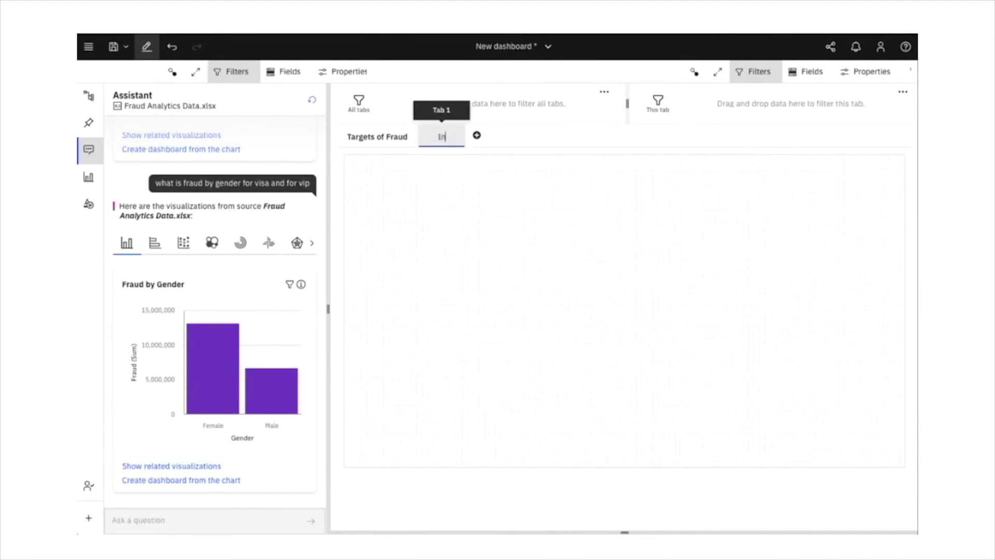
type("vestigators o")
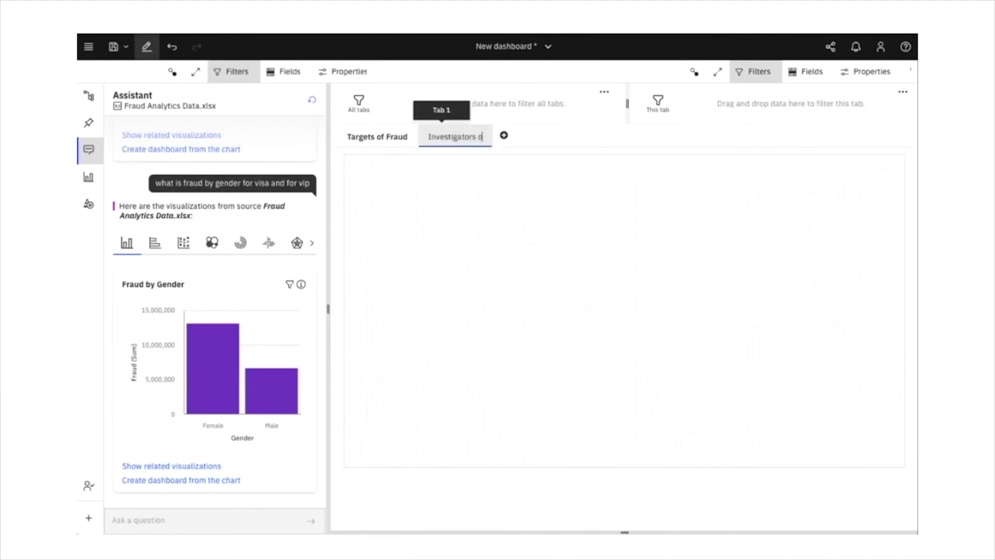
type("f Fraud")
key("Return")
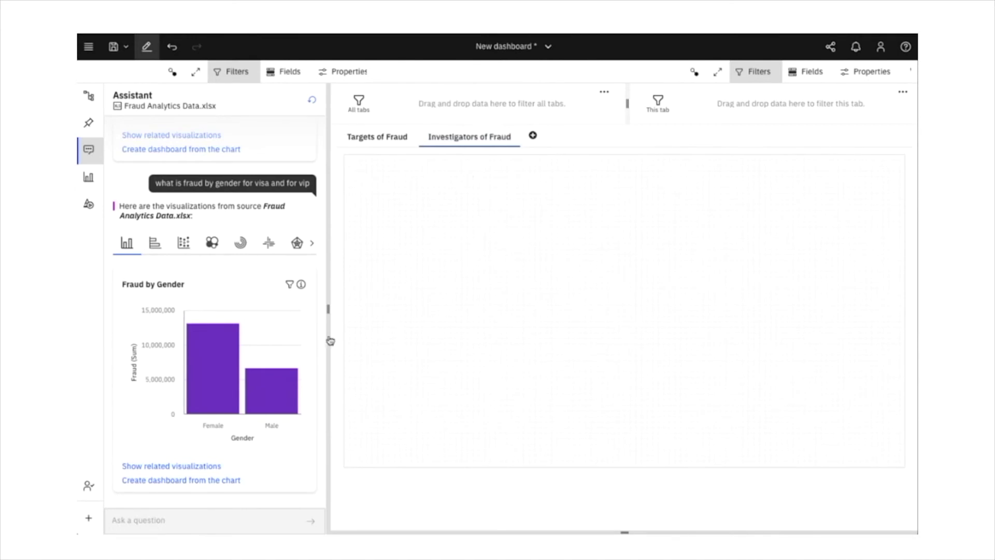
left_click(185, 518)
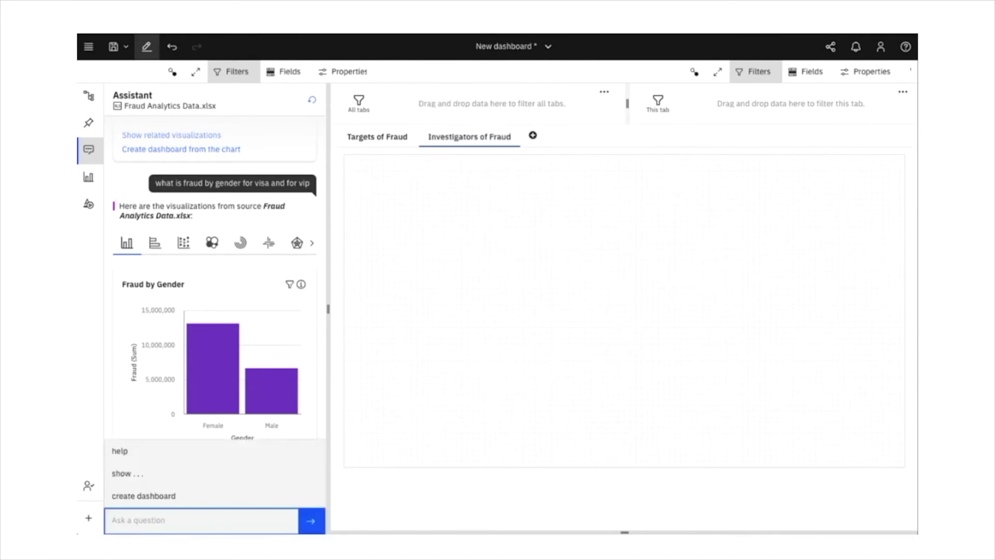
- Ask the assistant 'show top 10 investigators by fraud'
type("show")
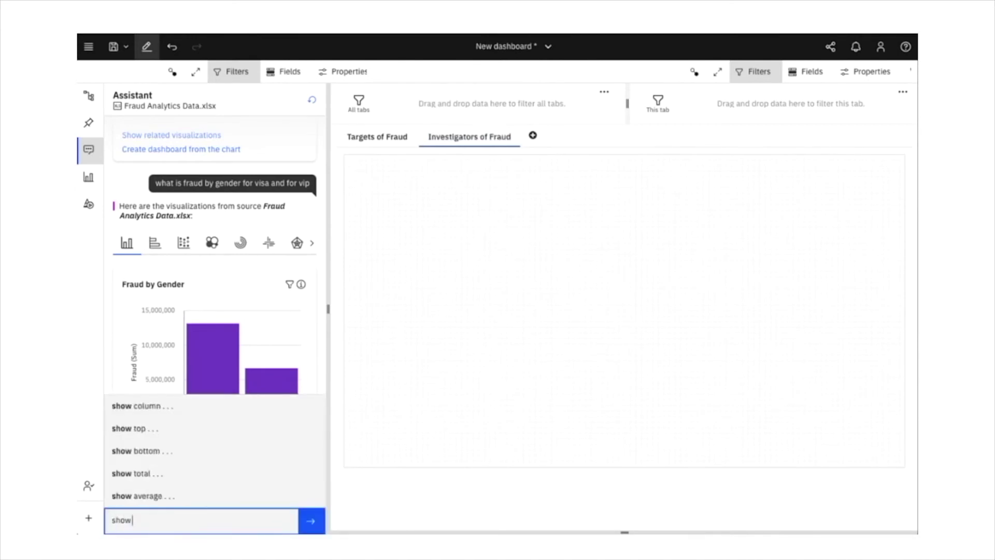
type(" top ")
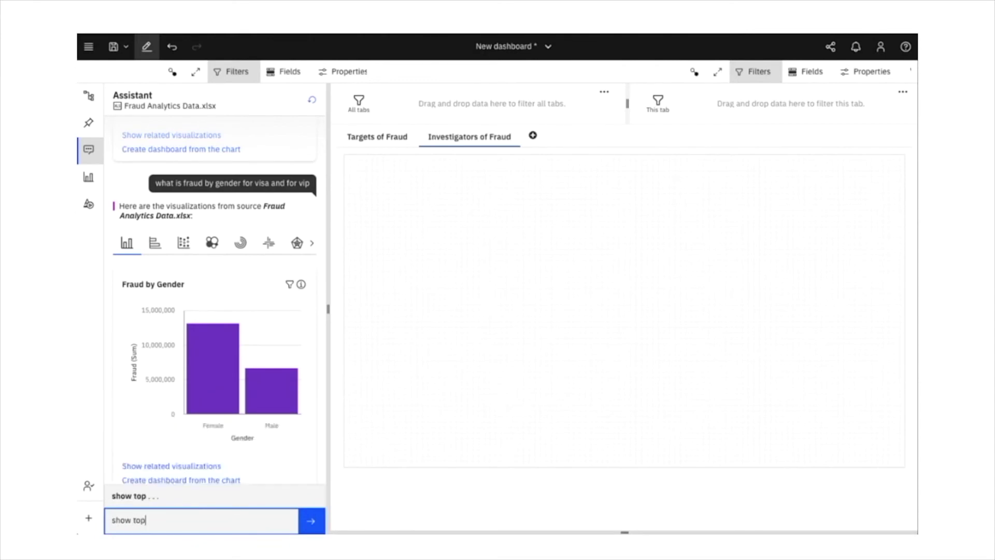
type("10 inves")
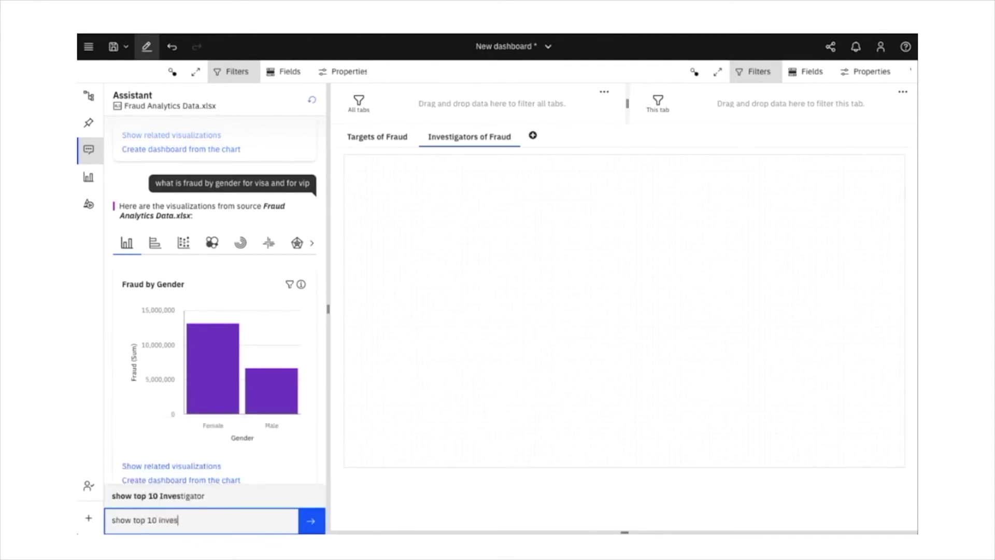
type("tigators by frau")
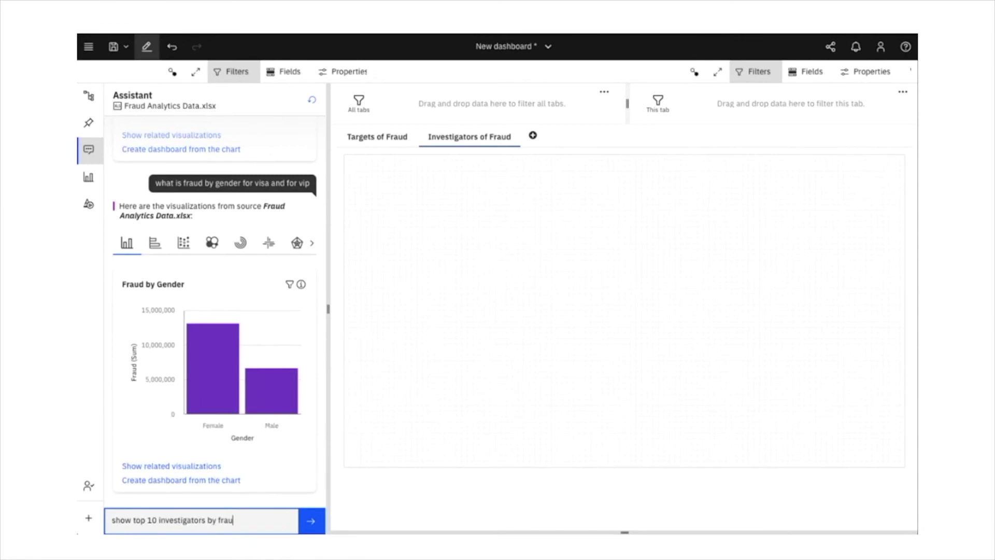
type("d")
key("Return")
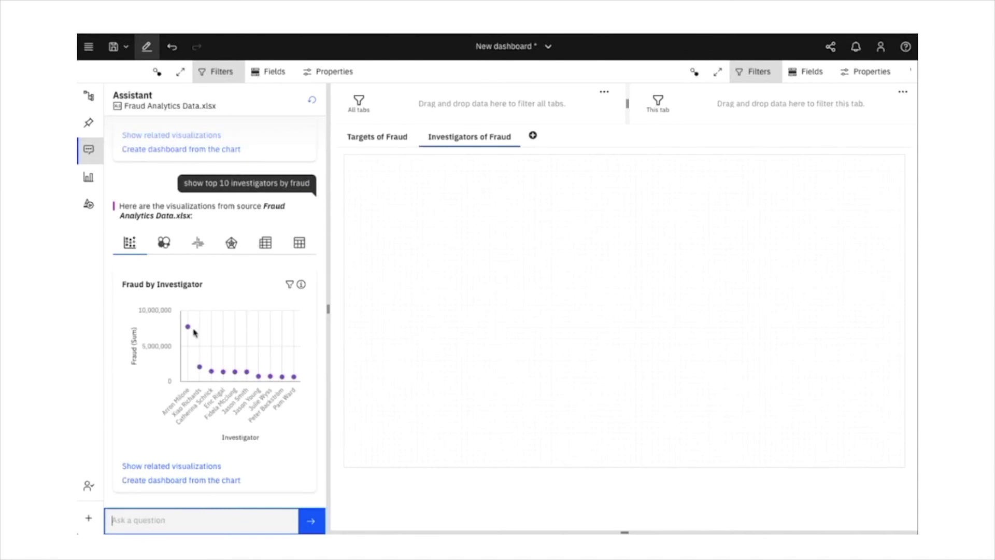
- Show the top-10 investigator result as a word cloud sized by Fraud and place it on the tab
left_click(199, 245)
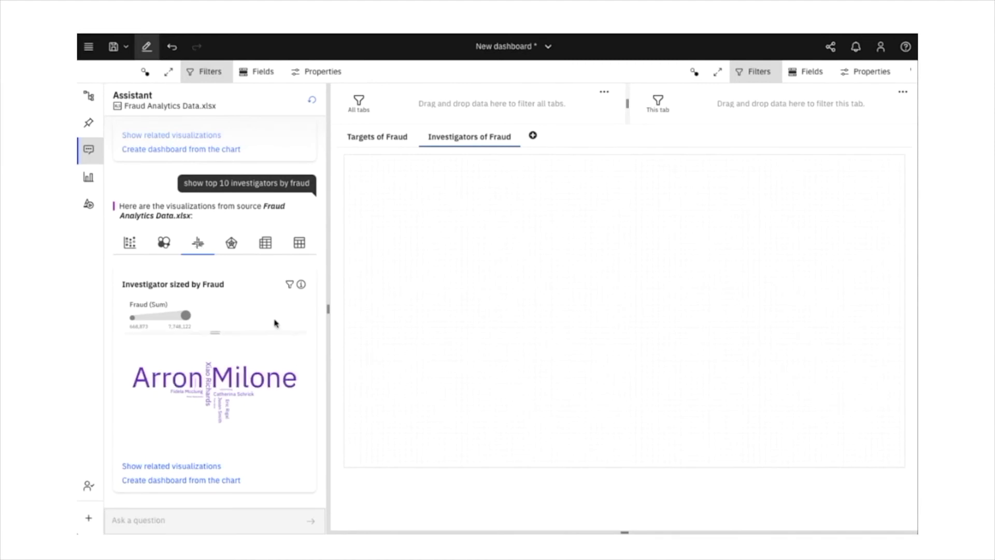
left_click_drag(263, 285, 362, 209)
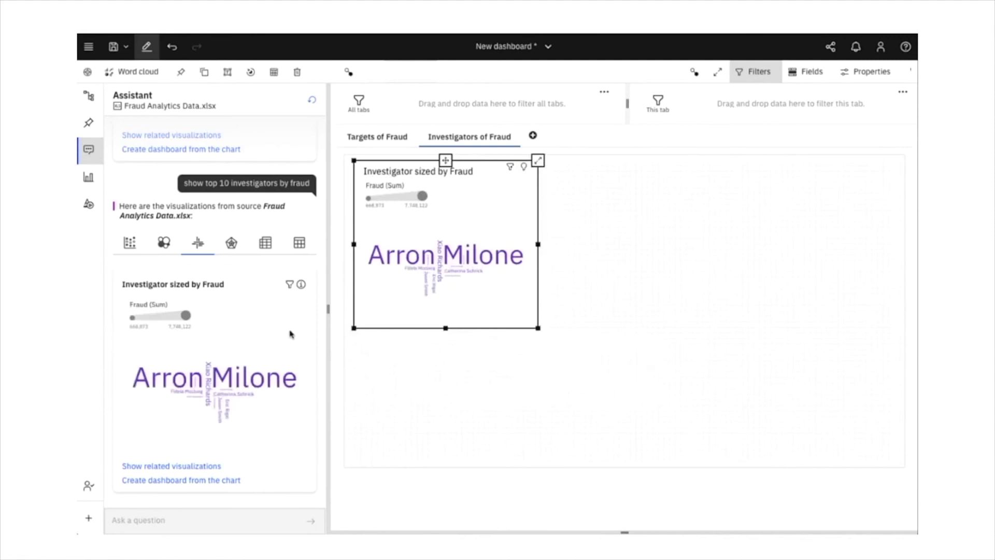
left_click(204, 525)
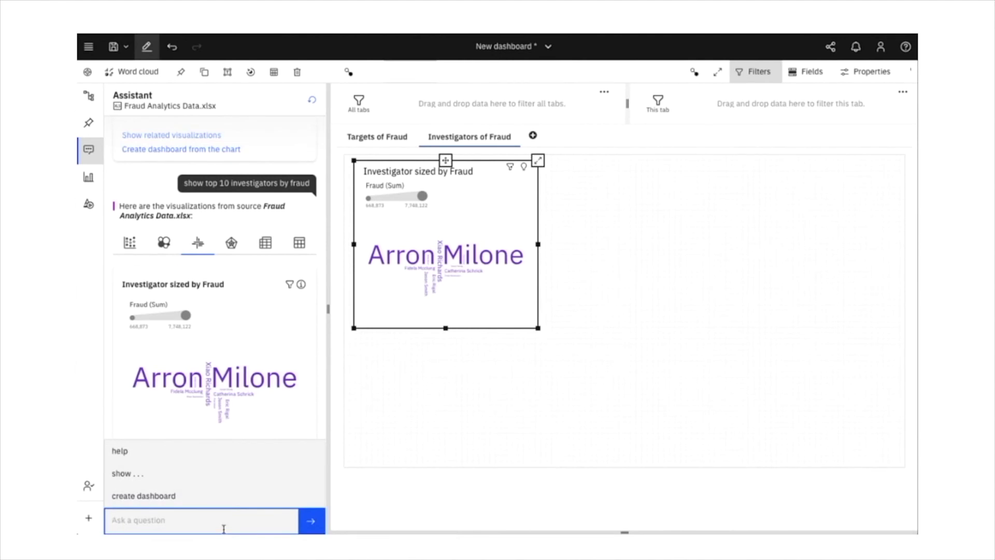
- Ask the assistant for the top 10 investigators by Trx and place it as a word cloud beside the Fraud one
type("sh")
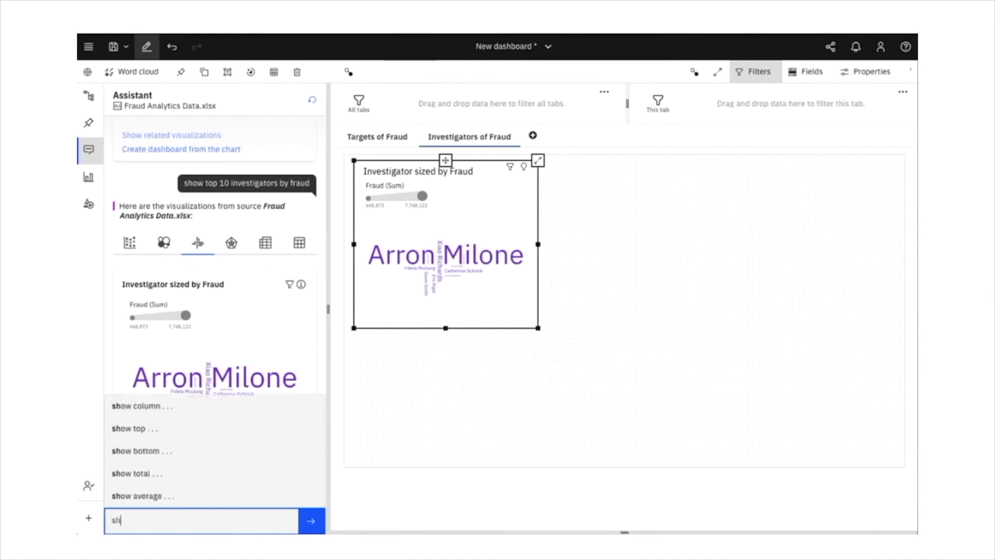
type("ow to")
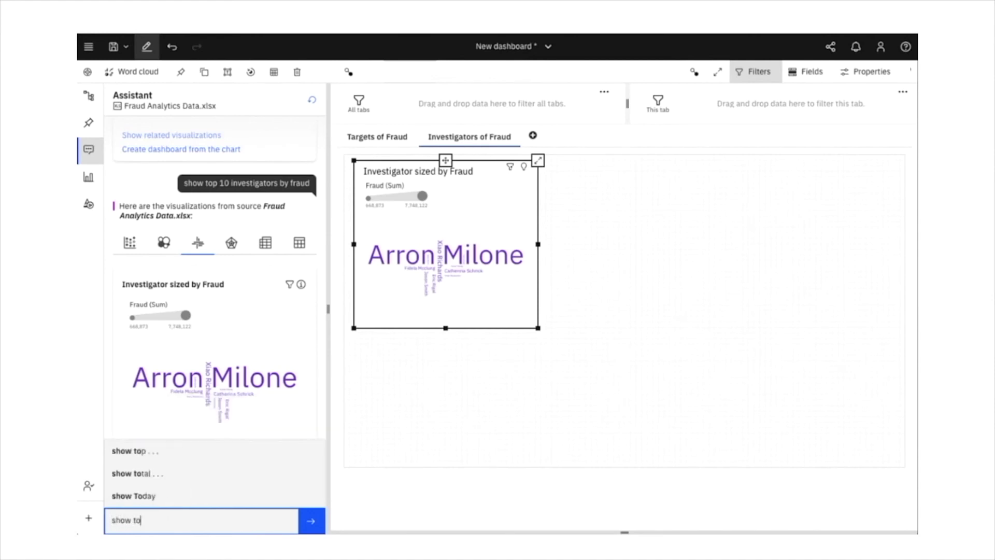
type("p 10 i")
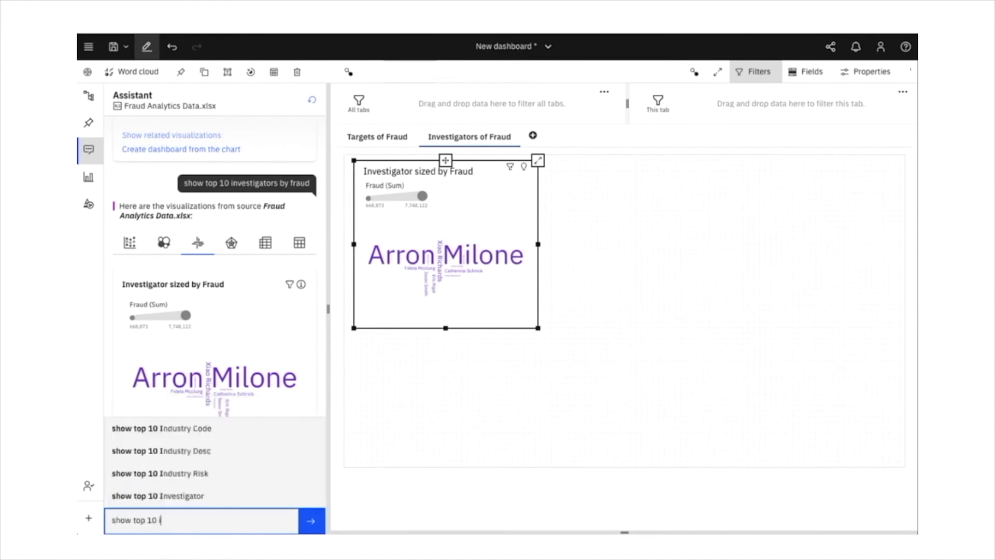
type("nves")
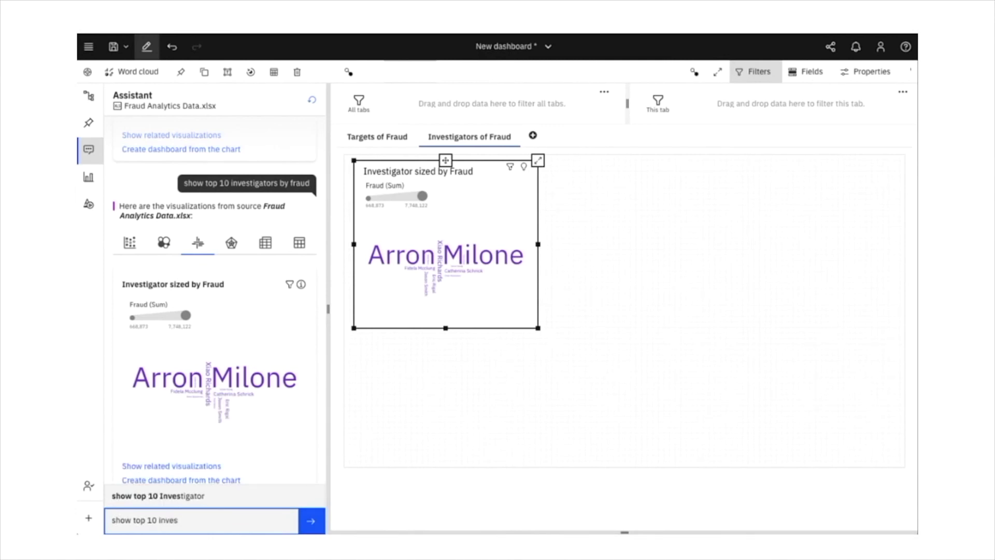
type("tigator")
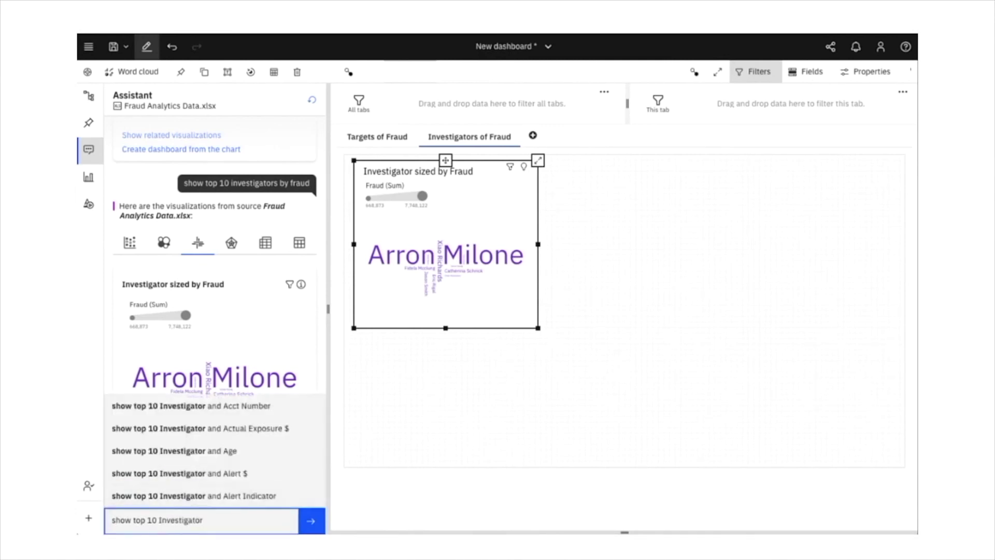
type(" by t")
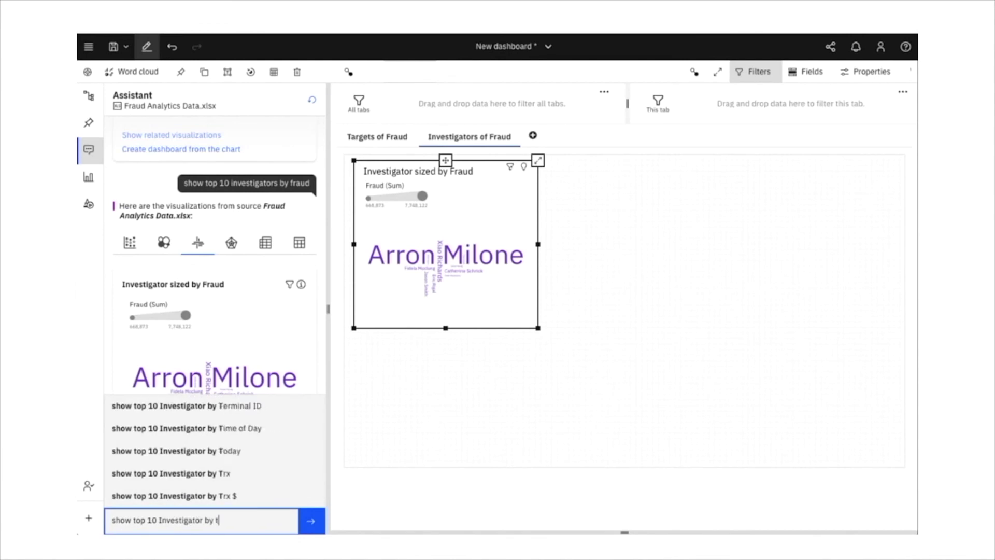
type("rx")
key("Return")
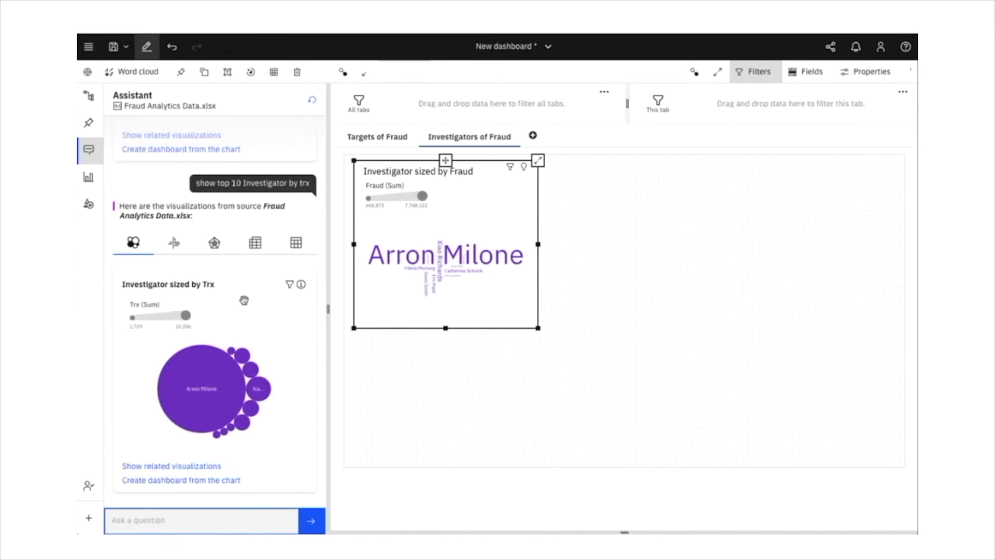
left_click(176, 244)
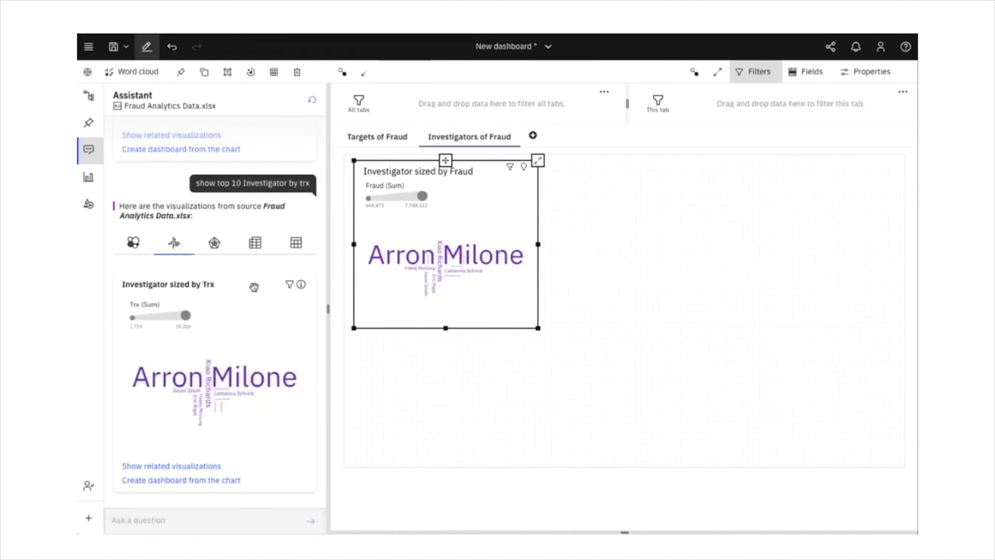
left_click_drag(253, 287, 549, 163)
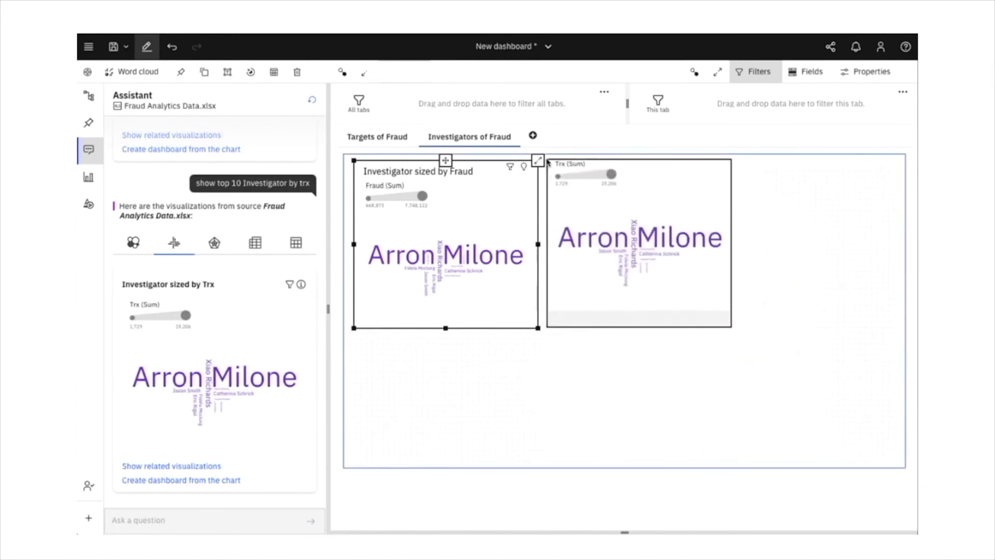